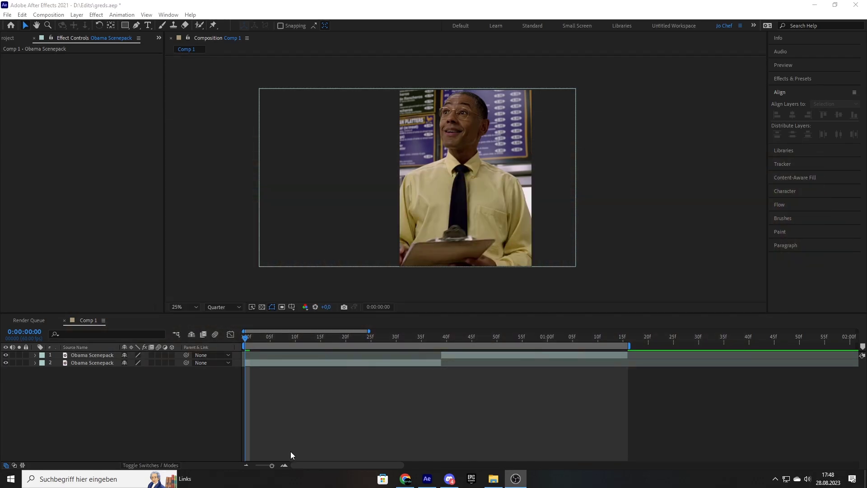
Move the playhead to frame 44 so the man in the dark coat is showing.
left_click_drag(324, 466, 329, 467)
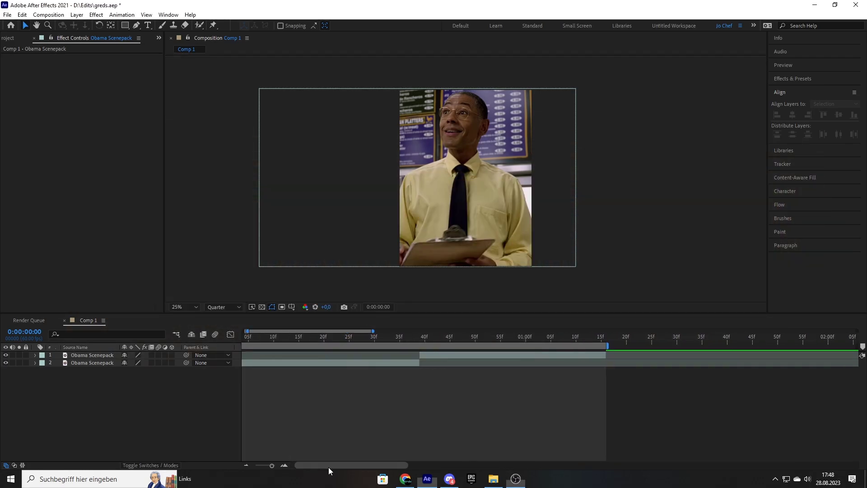
left_click(435, 341)
Set Comp 1's frame rate to 60 fps in Composition Settings.
right_click(275, 223)
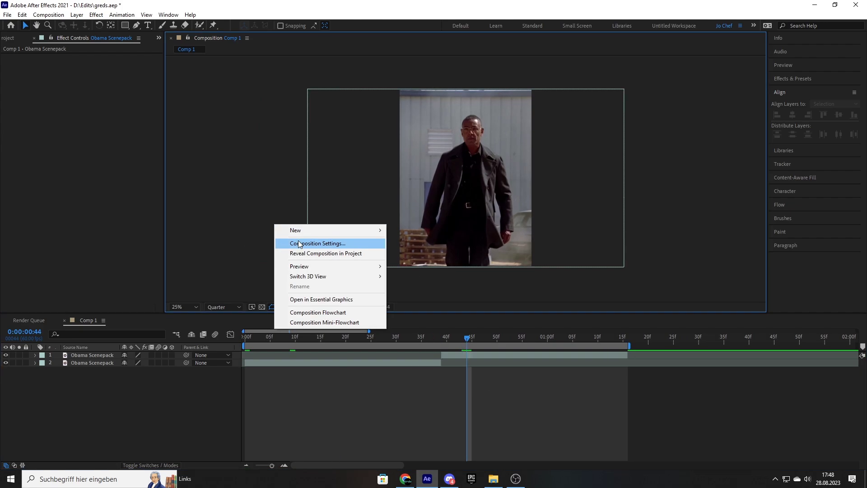
left_click(302, 240)
double_click(357, 219)
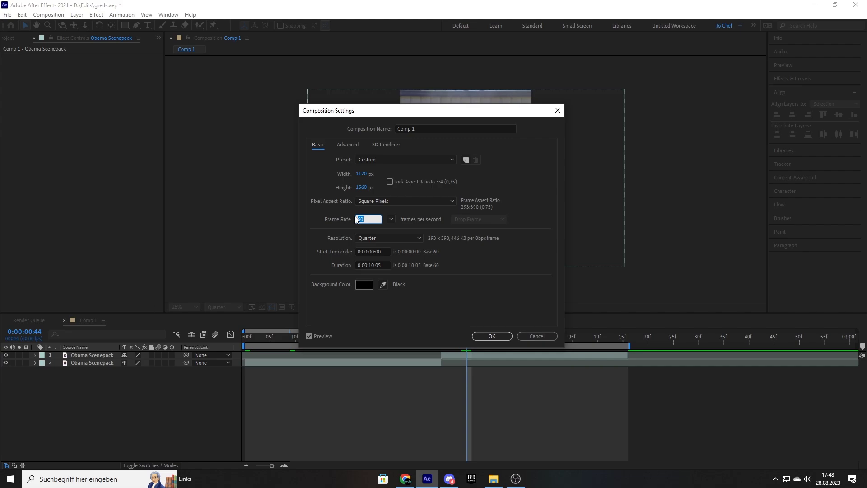
left_click(487, 339)
Enable motion blur and frame blending on both clip layers and the composition.
left_click(96, 359, "shift")
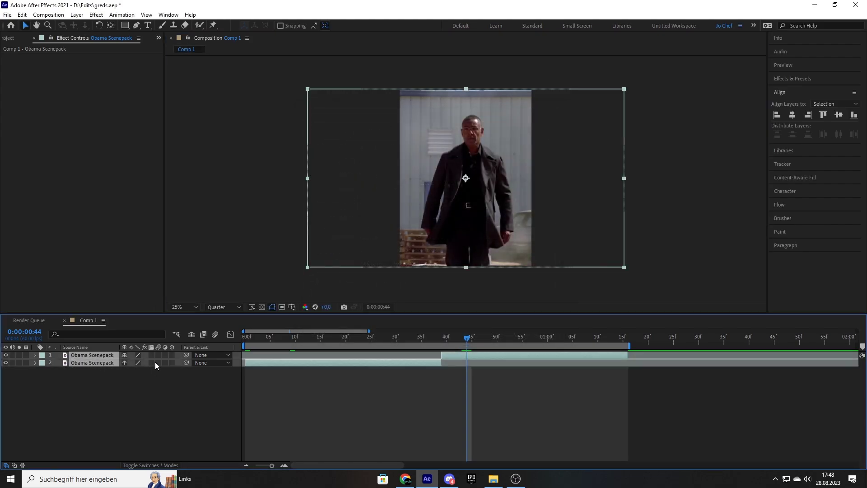
left_click(158, 356)
left_click(149, 354)
left_click(358, 399)
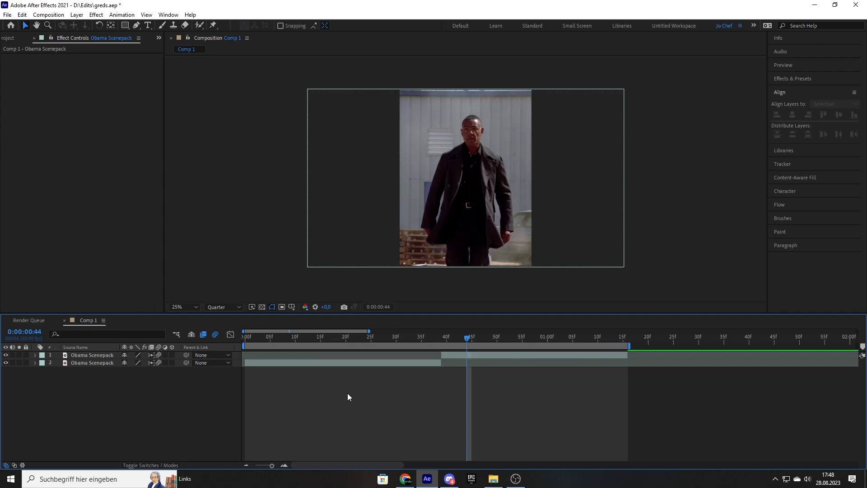
Precompose the lower clip as Obama Scenepack Comp 1, moving all attributes with adjusted duration.
left_click(320, 363)
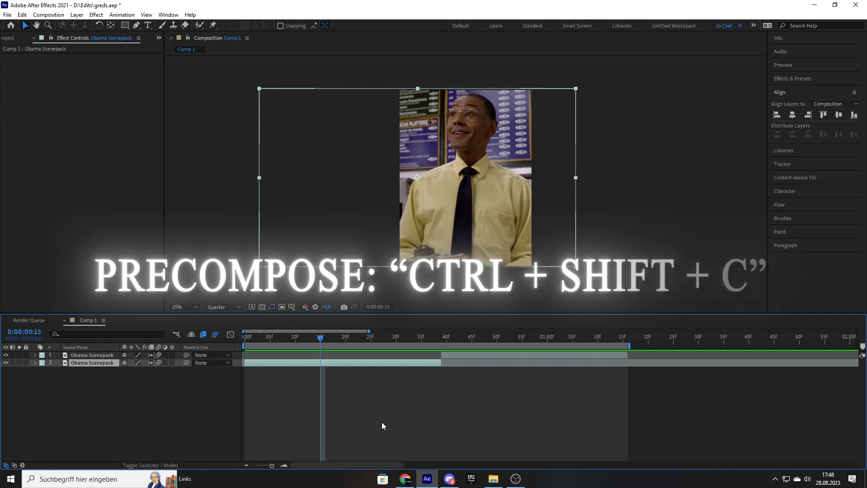
key("ctrl+shift+c")
left_click(374, 237)
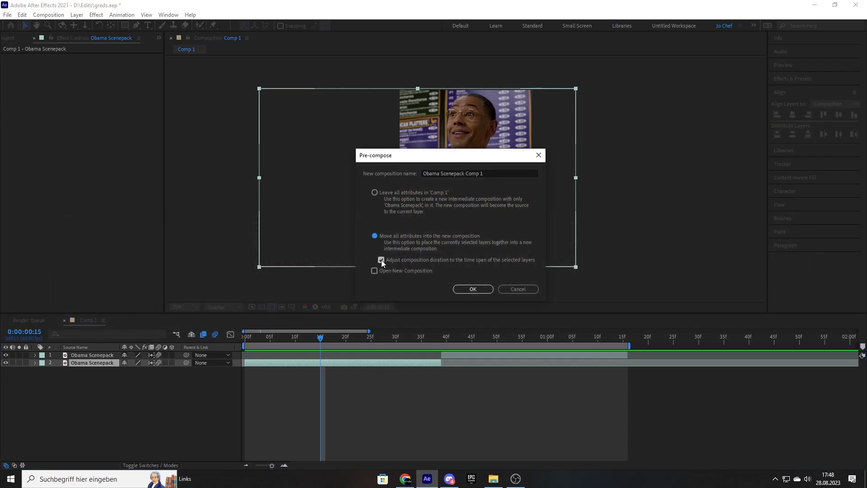
left_click(381, 260)
left_click(473, 289)
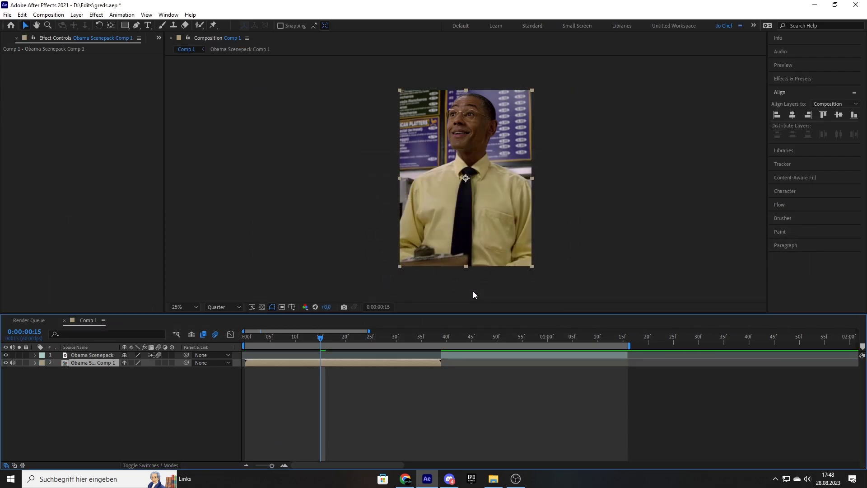
Precompose the upper clip layer as Obama Scenepack Comp 2.
left_click(497, 353)
key("ctrl+shift+c")
key("Return")
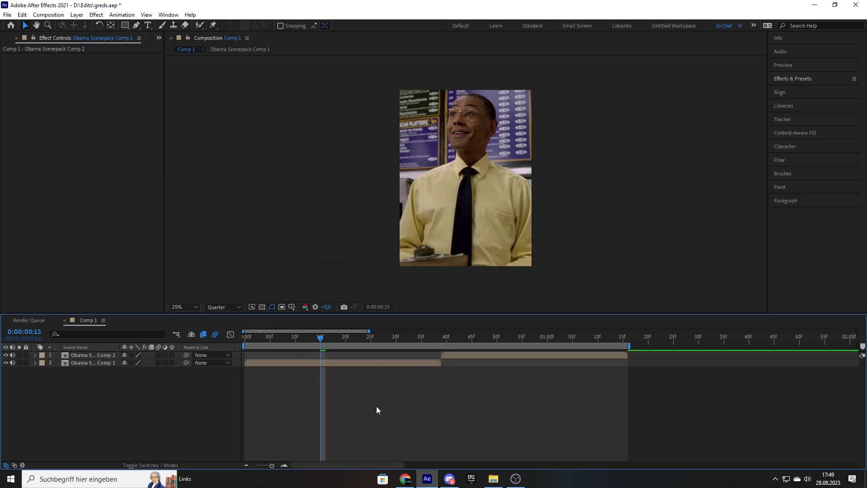
Search Effects & Presets for 'twixtor' and drag Twixtor onto the Obama Scenepack Comp 1 layer.
left_click(795, 78)
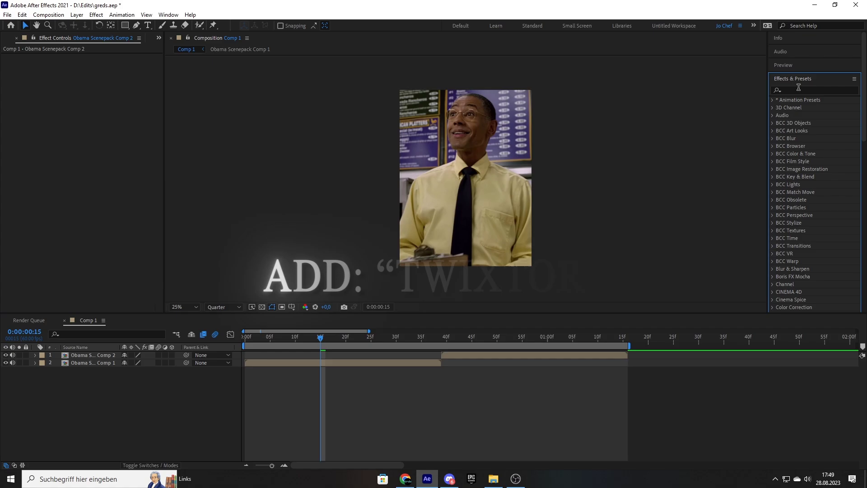
left_click(794, 89)
type("twixtor")
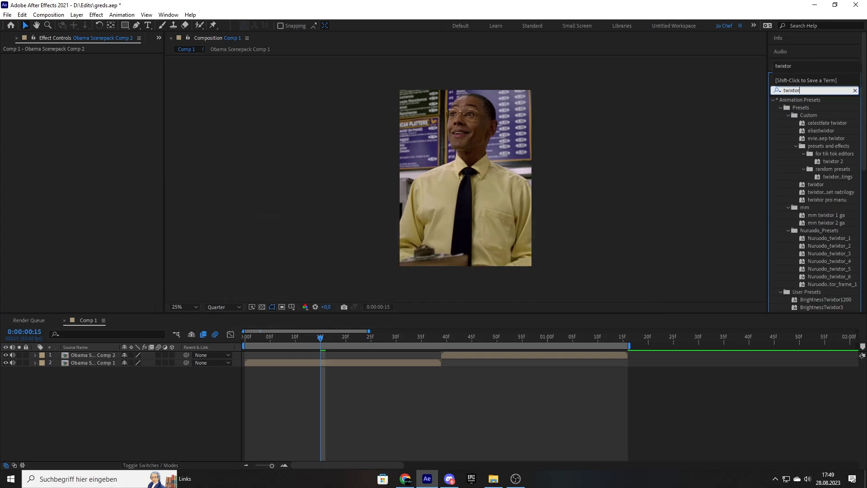
scroll(781, 188, "down", 10)
left_click_drag(799, 305, 329, 362)
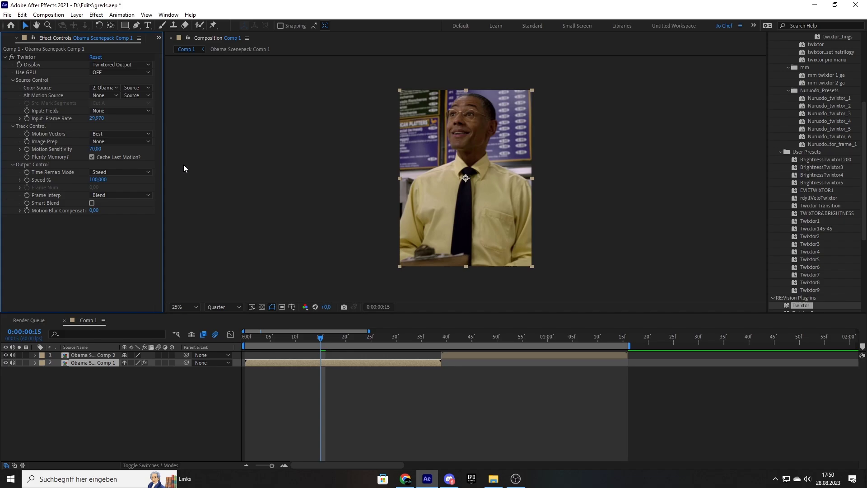
Check the clips' frame rates in the Project panel, then set Twixtor's Input Frame Rate to 60.
left_click(158, 38)
left_click(170, 58)
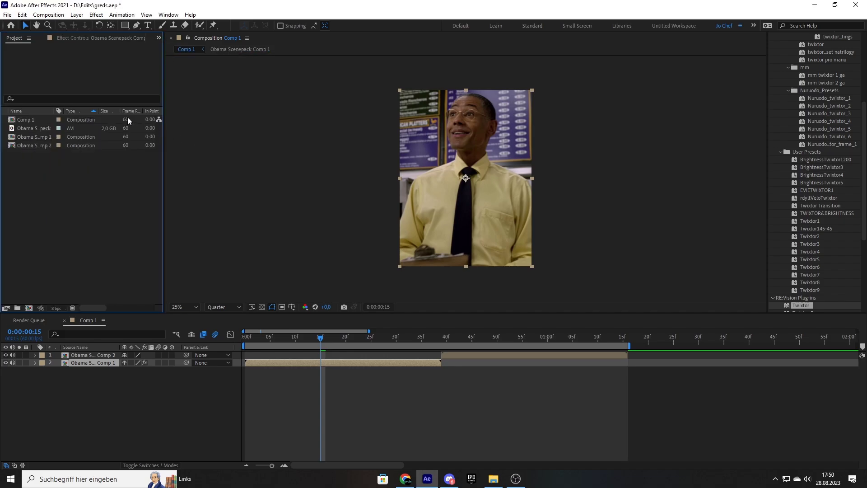
left_click(64, 41)
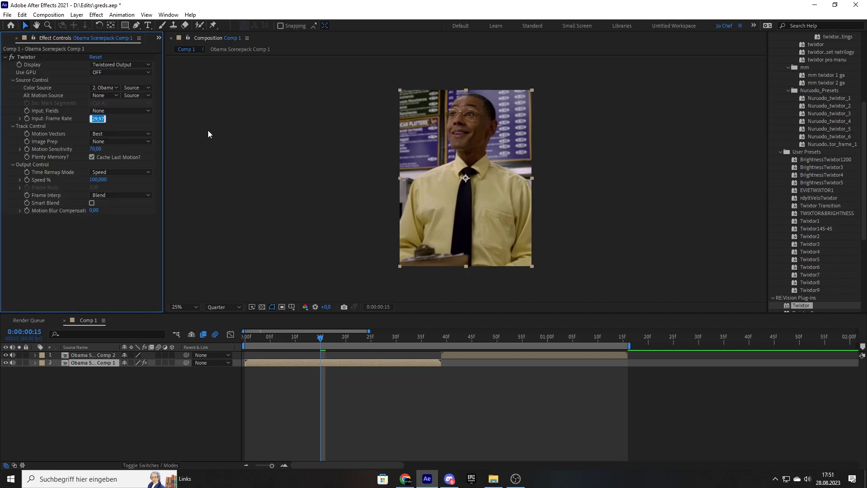
type("60")
key("Return")
Set Image Prep to Contrast/Edge Enhance, Motion Sensitivity to 100, and Frame Interp to Motion Weighted Blend.
left_click(93, 141)
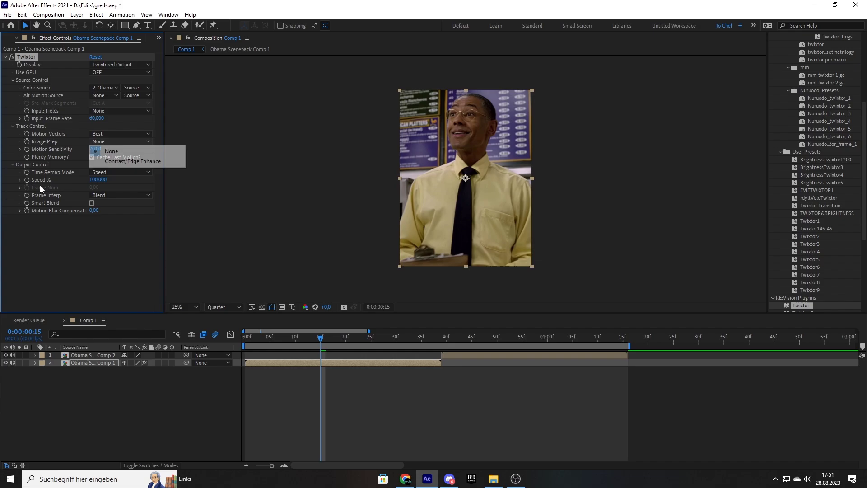
left_click(117, 161)
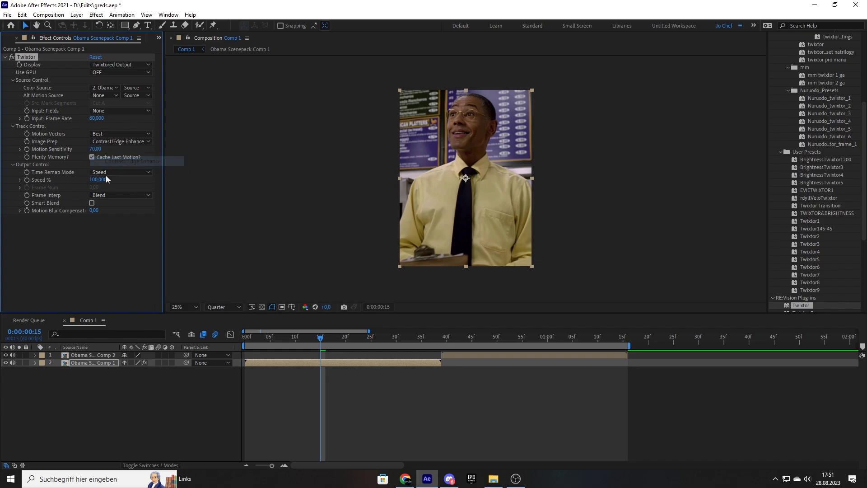
left_click_drag(91, 149, 105, 149)
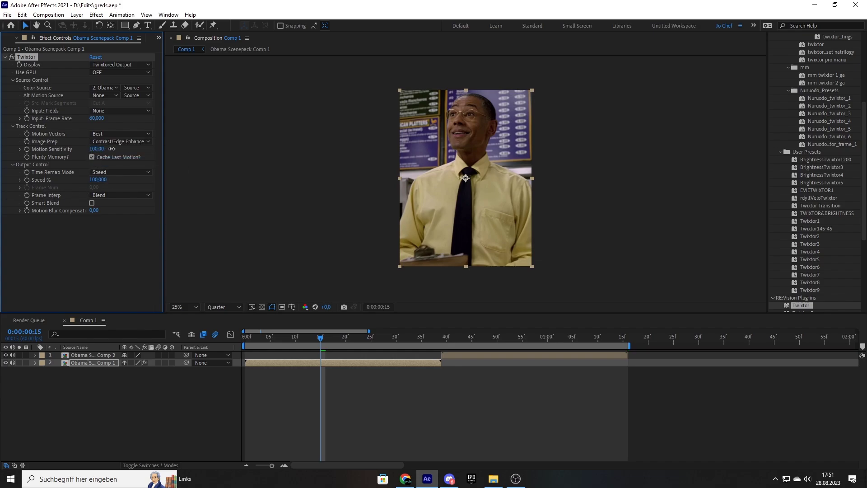
left_click(104, 195)
left_click(109, 226)
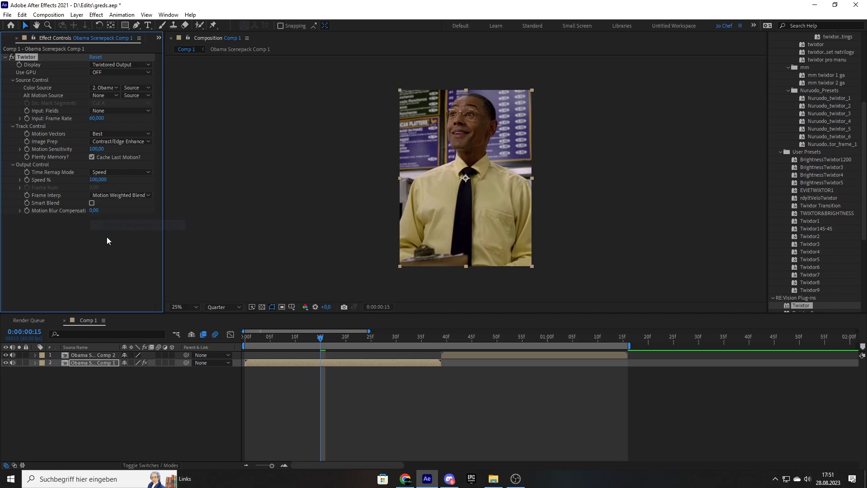
Add a starting Speed % keyframe at frame 0.
left_click_drag(320, 336, 201, 333)
left_click(26, 179)
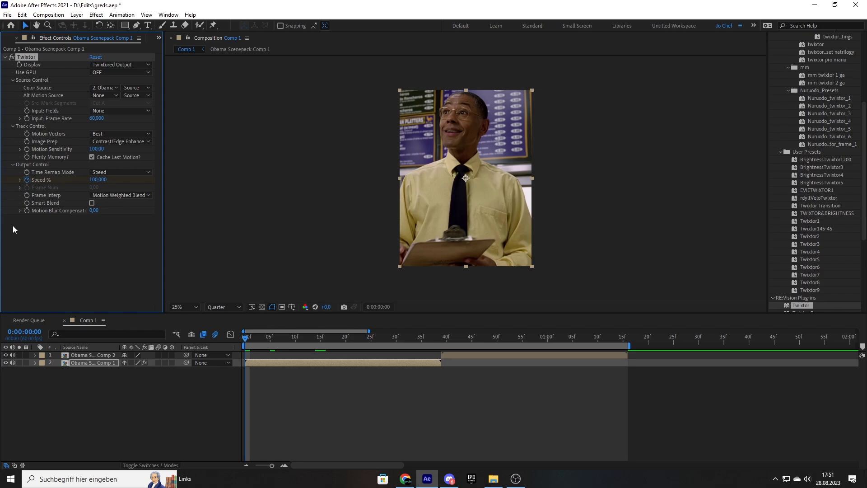
left_click(298, 393)
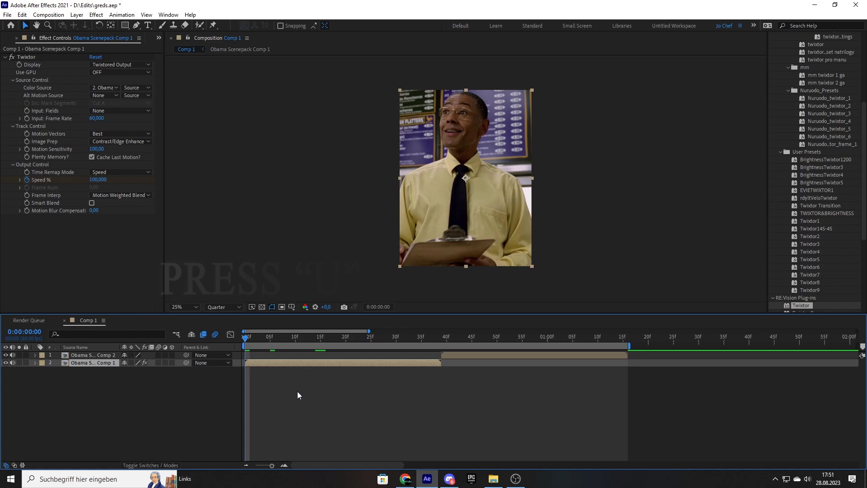
Reveal the layer's keyframes and keyframe Speed % at 220 on frame 1.
key("u")
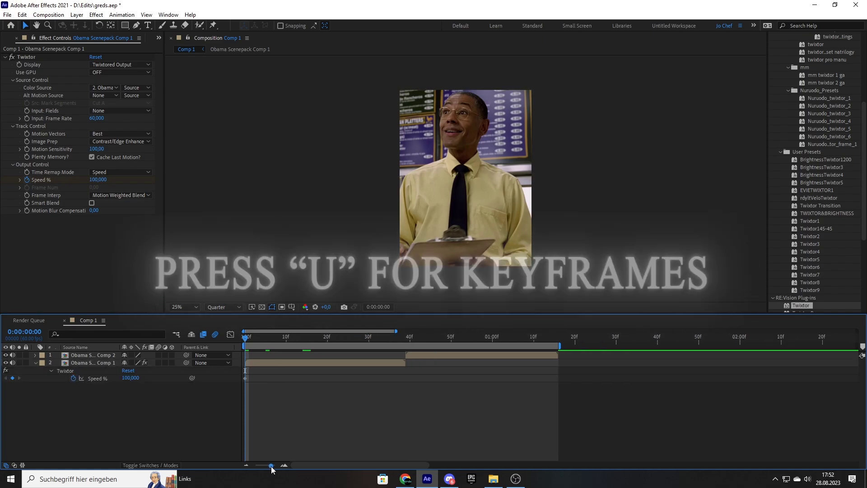
left_click_drag(271, 465, 273, 465)
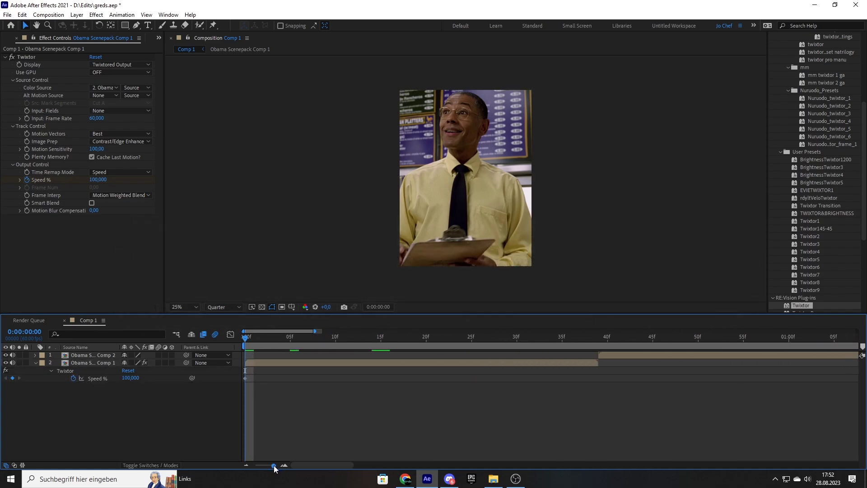
left_click_drag(246, 339, 252, 341)
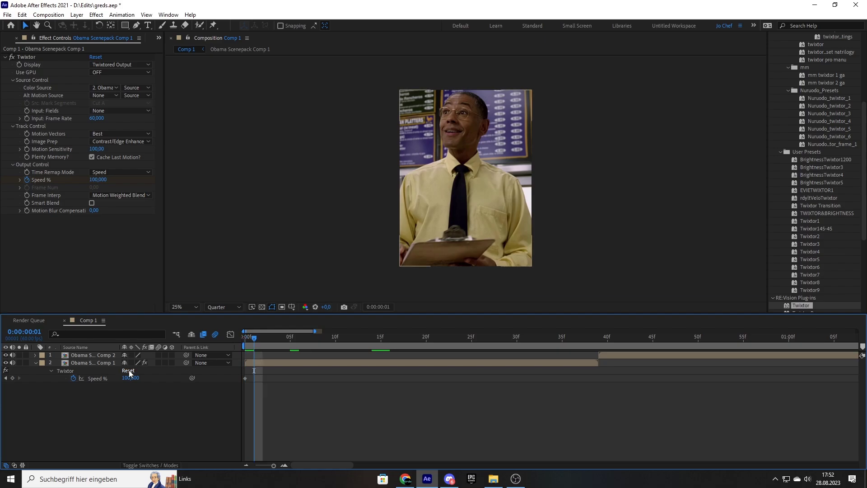
left_click(98, 180)
type("220")
key("Return")
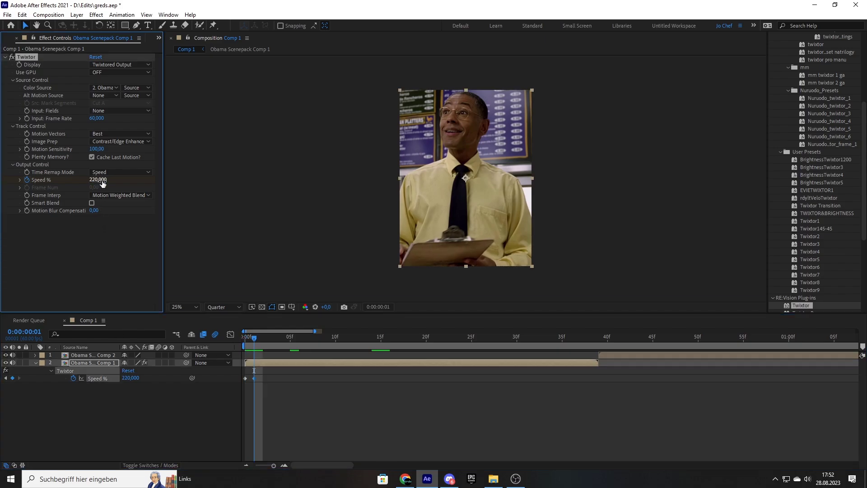
Keyframe Speed % at 50 on frame 19 and 200 on frame 39.
left_click(418, 339)
left_click(130, 378)
type("50")
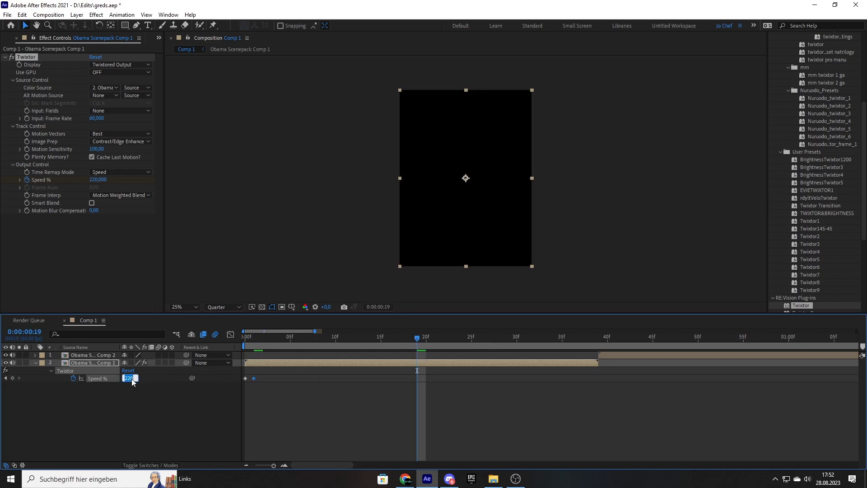
key("Return")
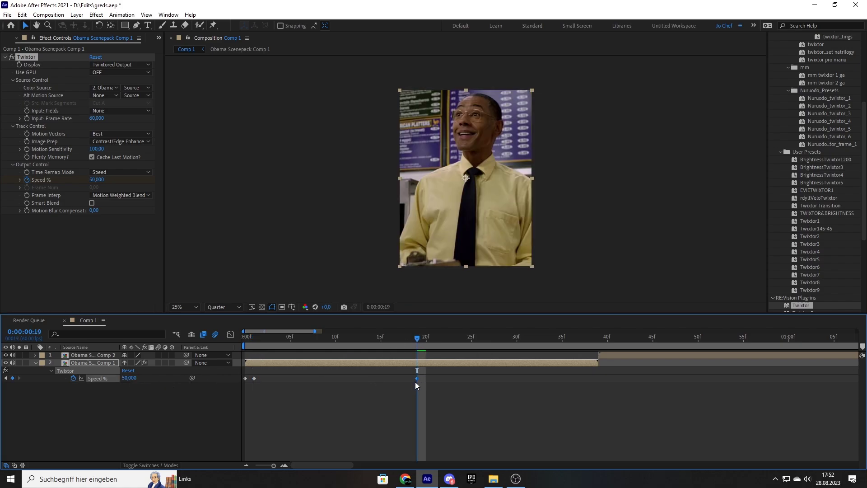
left_click(598, 339)
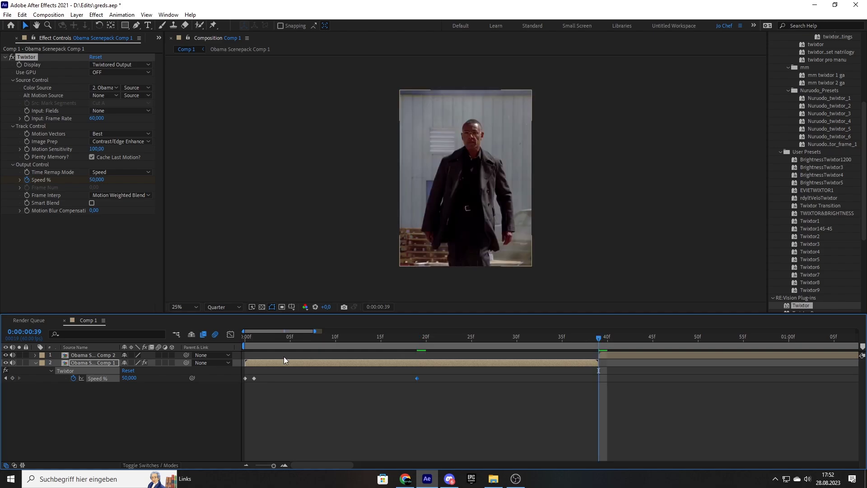
type("200")
key("Return")
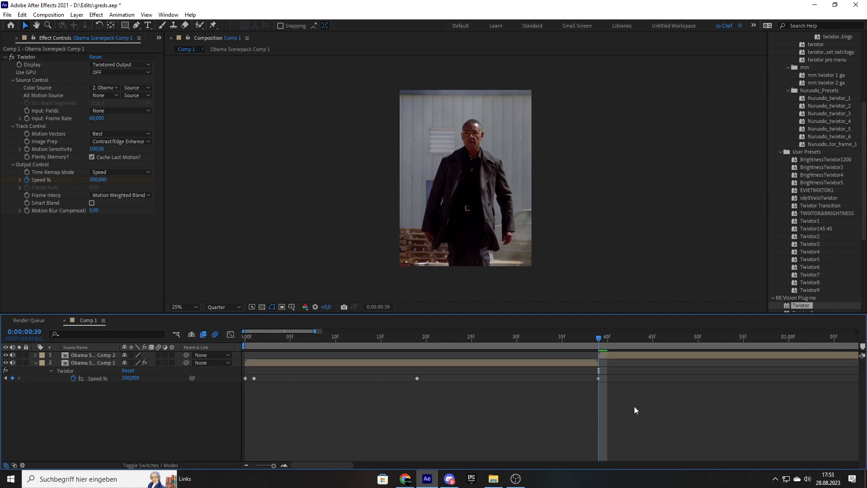
Apply Easy Ease to all three Speed % keyframes.
left_click_drag(634, 405, 244, 376)
right_click(253, 380)
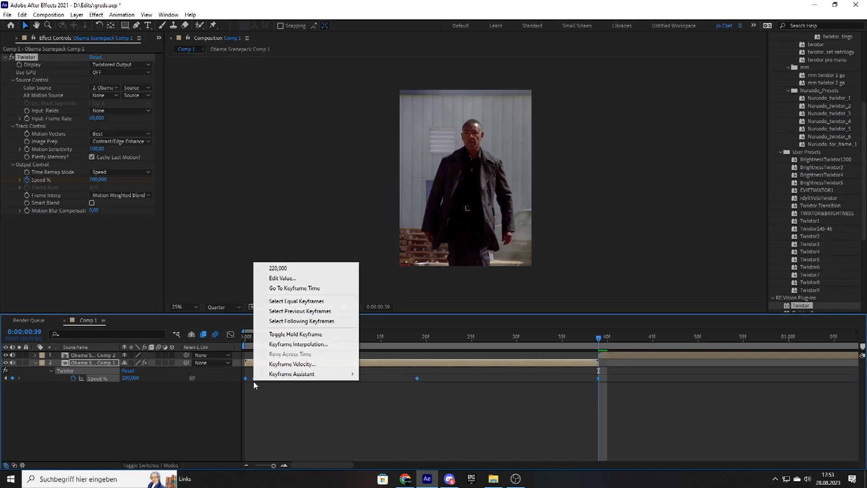
mouse_move(265, 378)
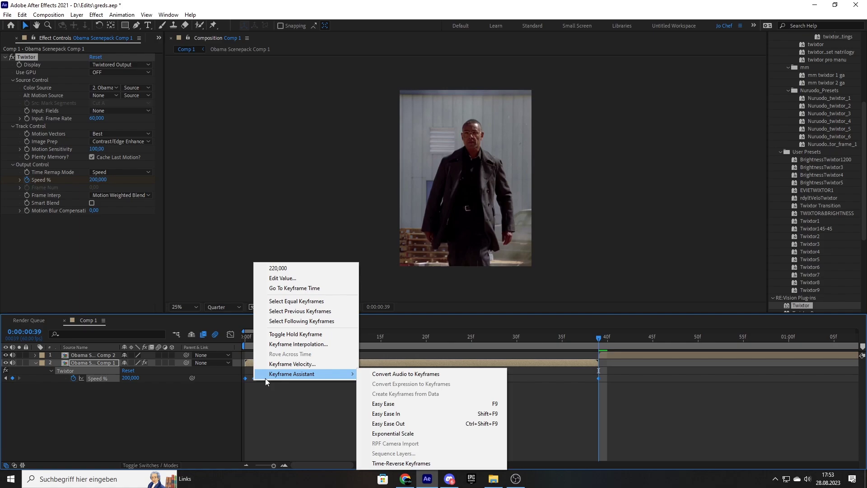
left_click(379, 403)
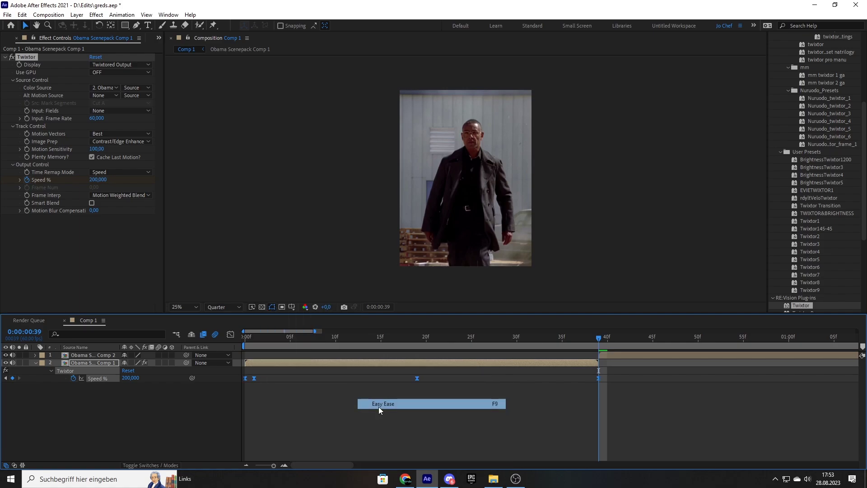
In the Graph Editor, stretch the frame-19 keyframe's handles to widen and flatten the slow dip.
left_click(231, 335)
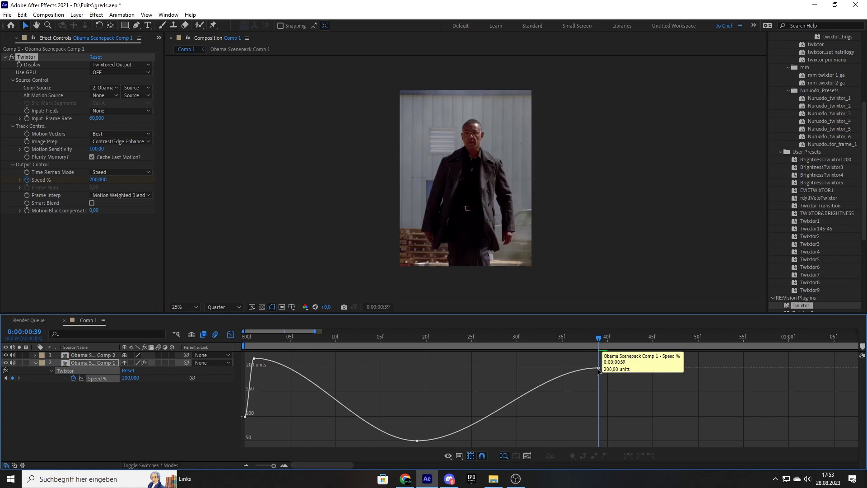
left_click_drag(477, 440, 517, 442)
left_click_drag(360, 440, 259, 440)
key("j")
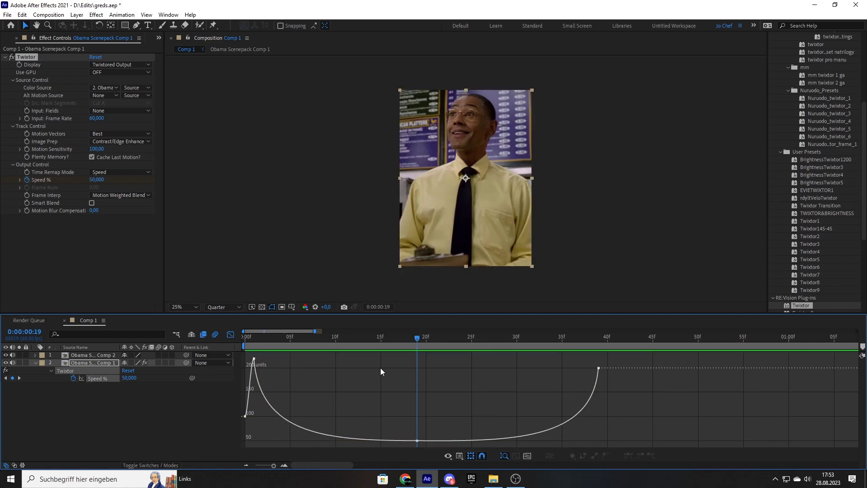
left_click(233, 335)
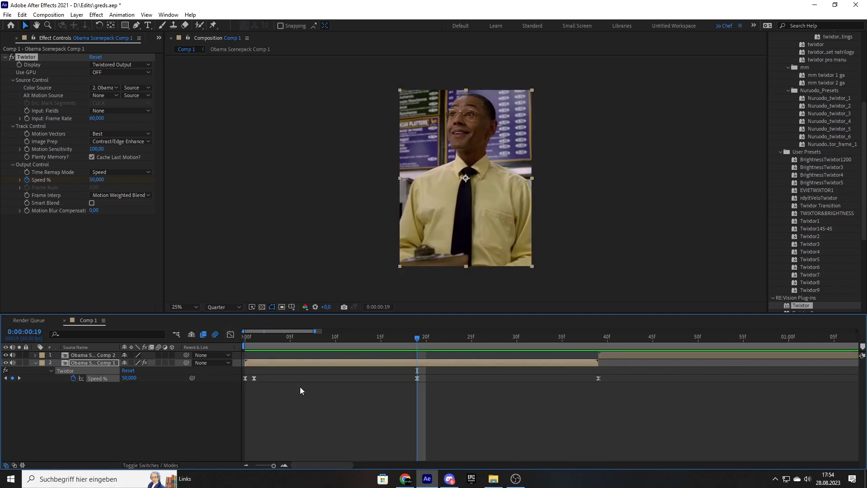
scroll(283, 450, "down", 3)
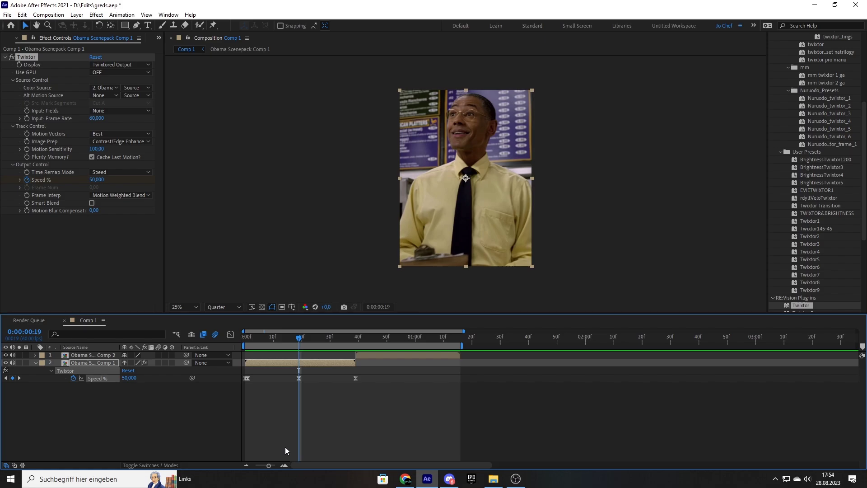
Copy Comp 1's Twixtor effect with its three Speed % keyframes.
left_click_drag(399, 406, 242, 372)
left_click(21, 172)
key("ctrl+c")
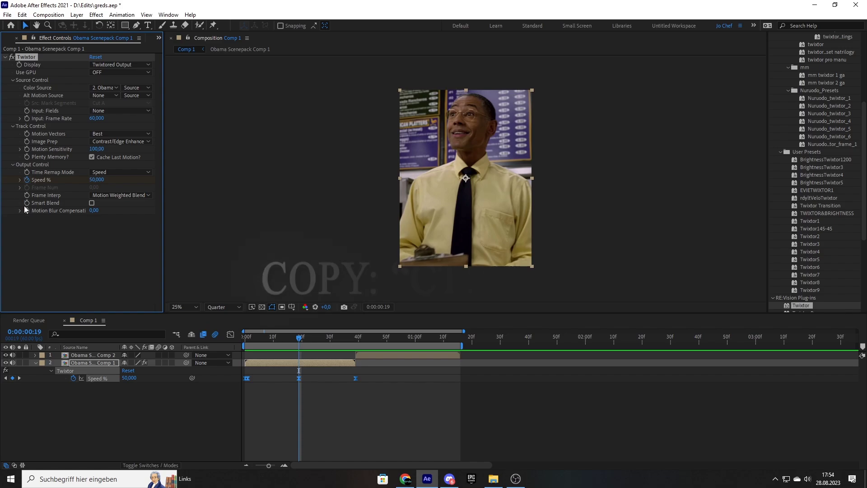
At frame 39, paste Twixtor onto the Comp 2 layer and set Color Source to Obama Scenepack Comp 2.
left_click(356, 341)
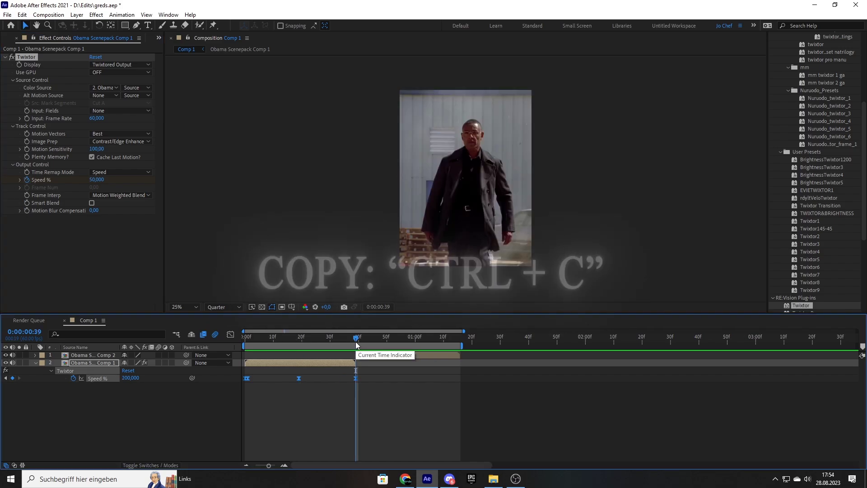
left_click(363, 354)
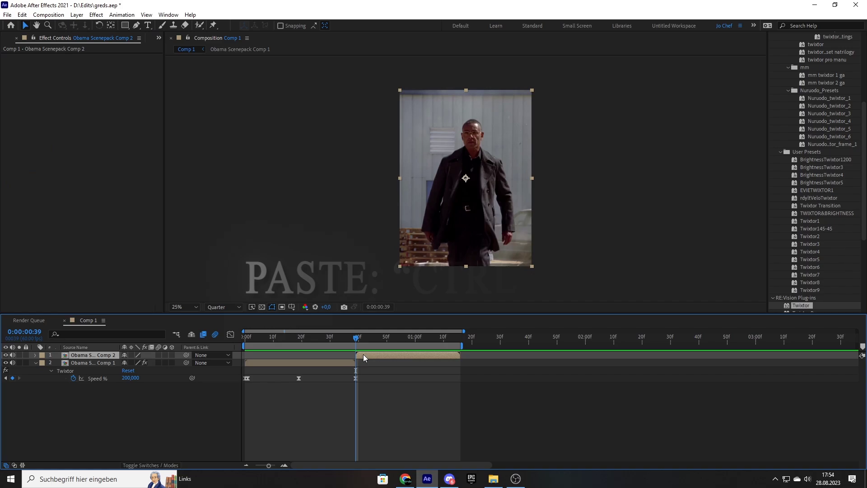
key("ctrl+v")
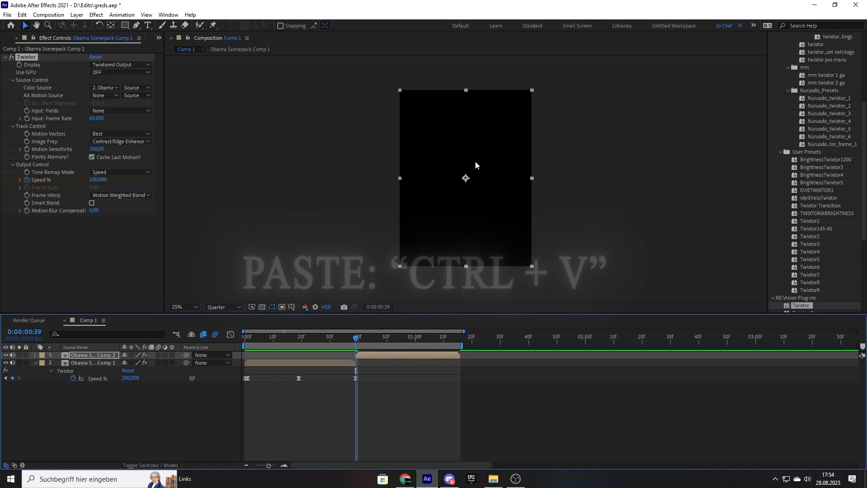
left_click(106, 88)
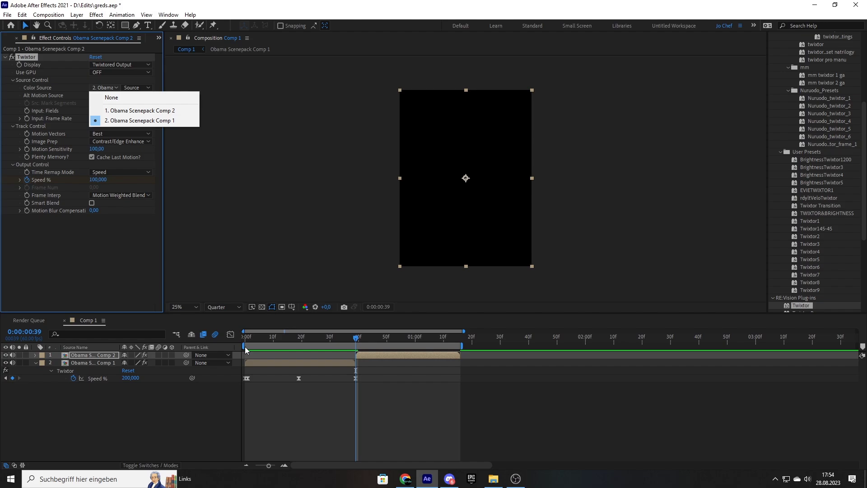
left_click(109, 113)
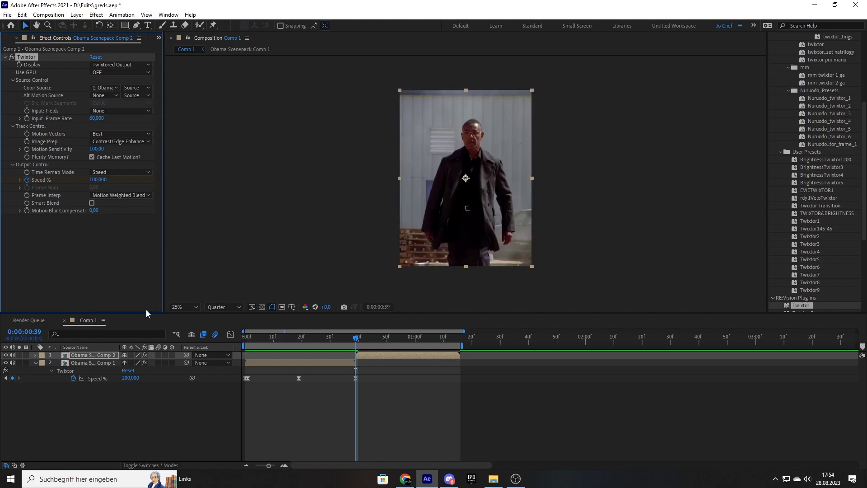
Select Comp 2's Speed % keyframes and nudge the last one slightly earlier.
key("u")
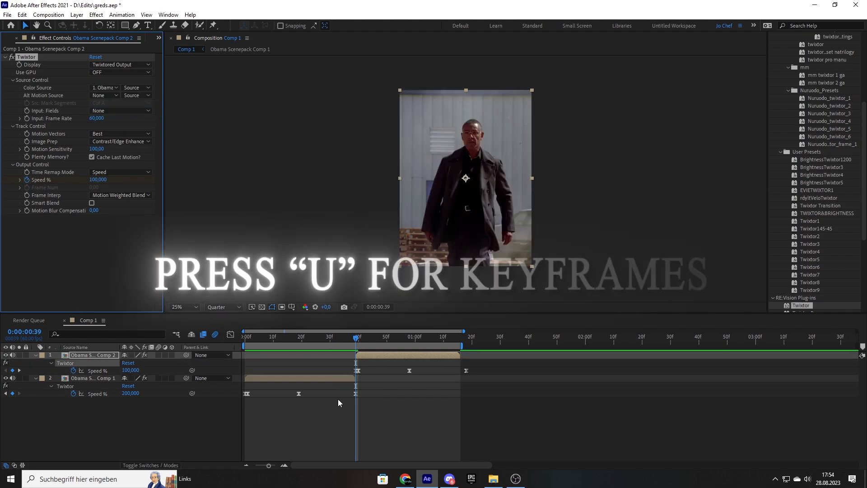
left_click_drag(269, 465, 271, 466)
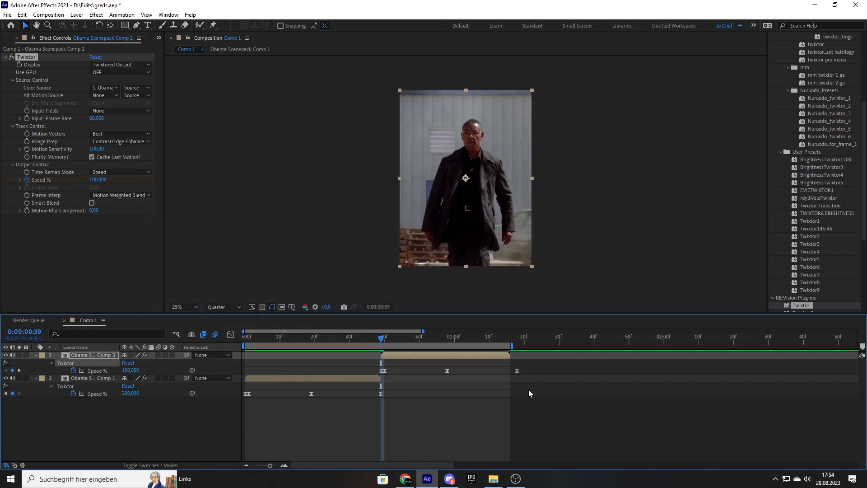
left_click_drag(542, 379, 357, 355)
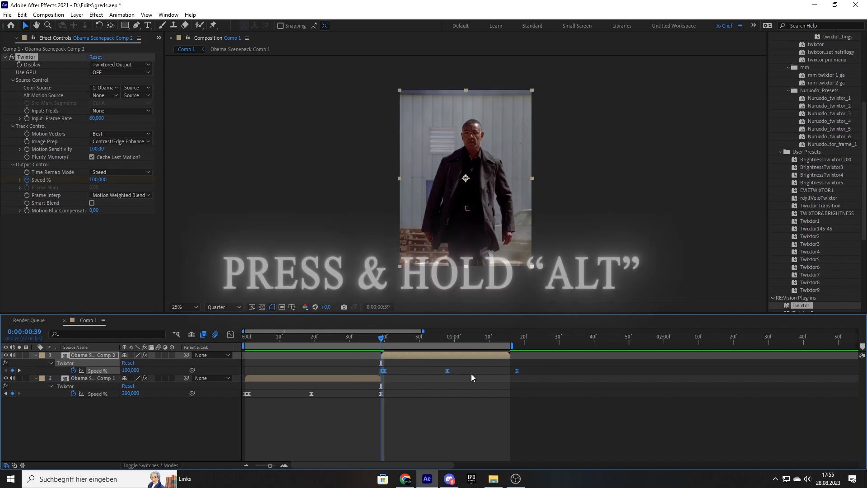
left_click_drag(517, 370, 511, 372)
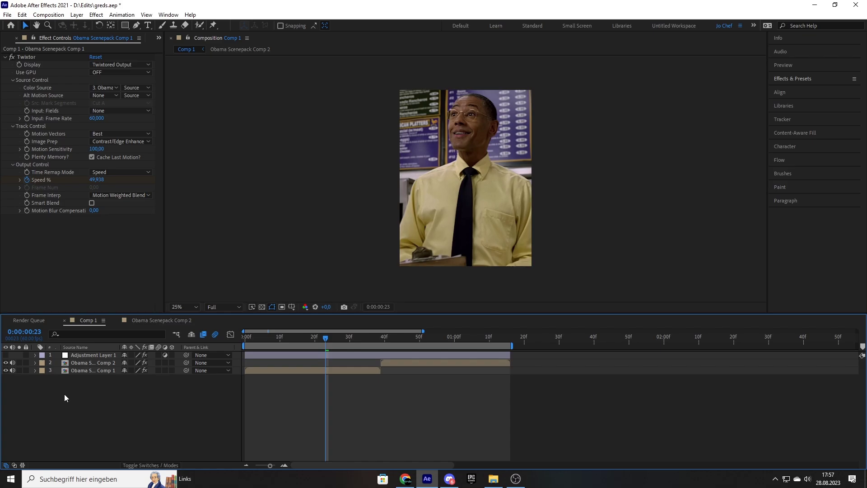
Make Adjustment Layer 1 visible so its stronger-contrast grade shows over both clips.
left_click(6, 355)
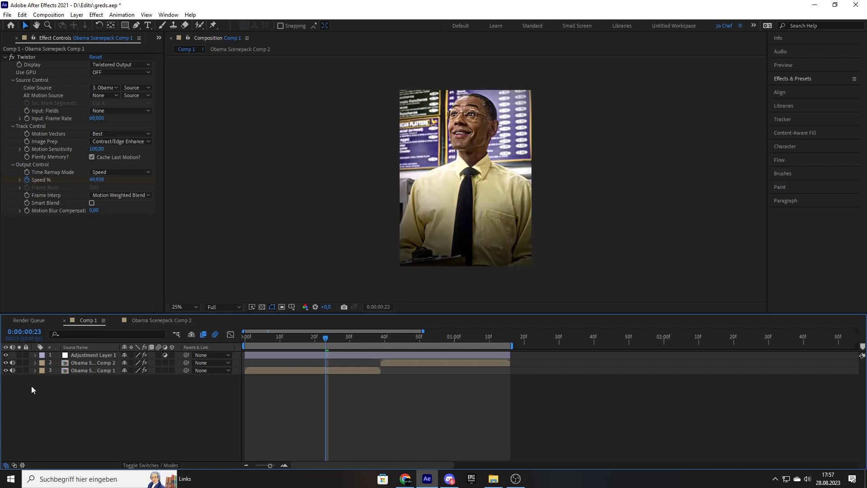